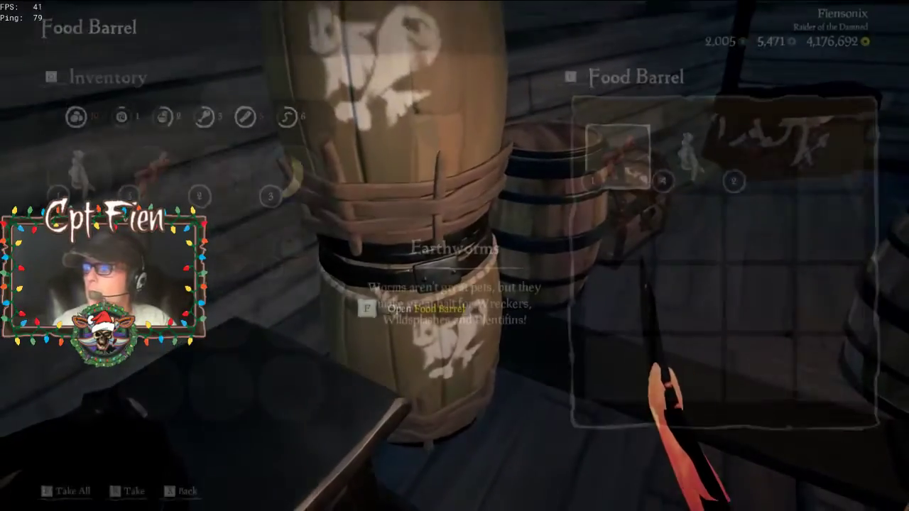
Step: Close the food barrel holding the bait, reopen it, then check the neighbouring wood barrel
key(x)
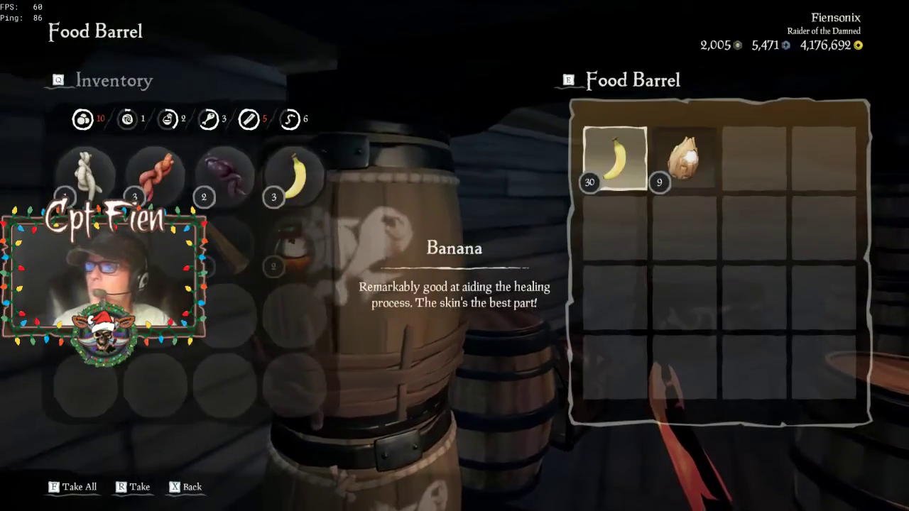
key(f)
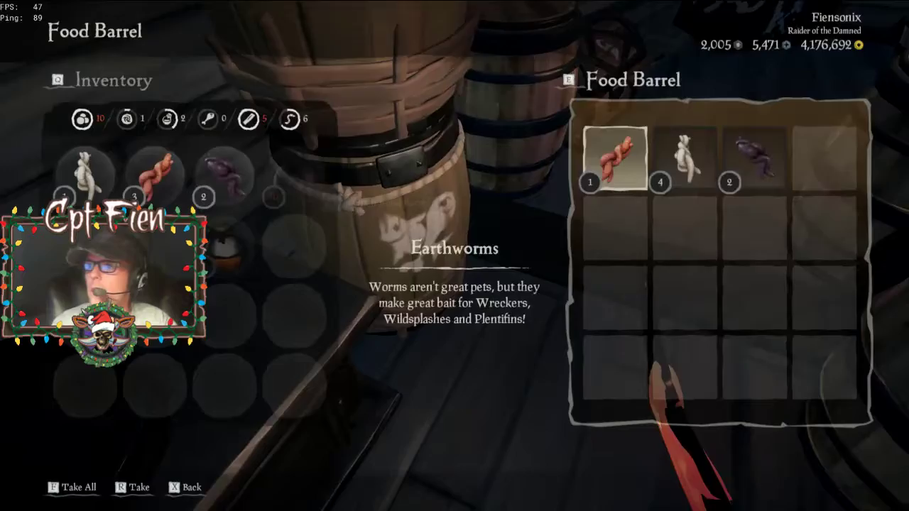
key(f)
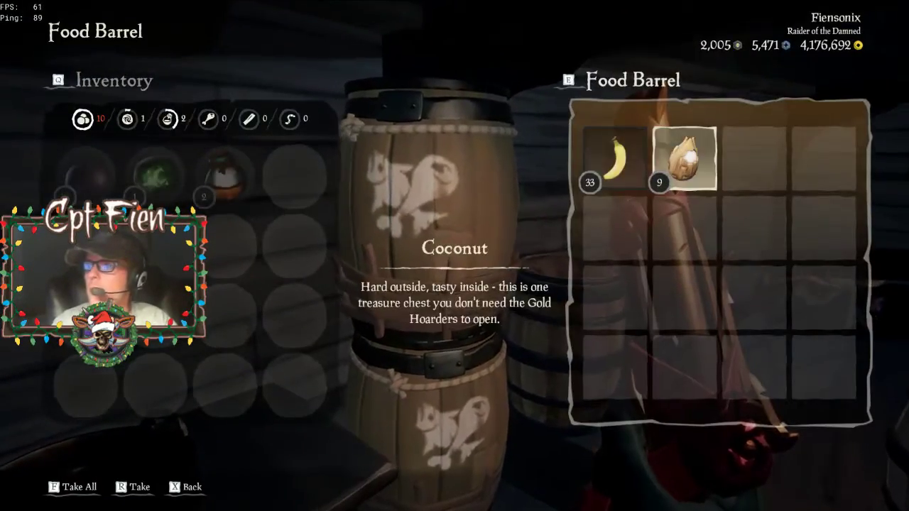
Step: Look through the cannonball barrel's contents and close it
key(x)
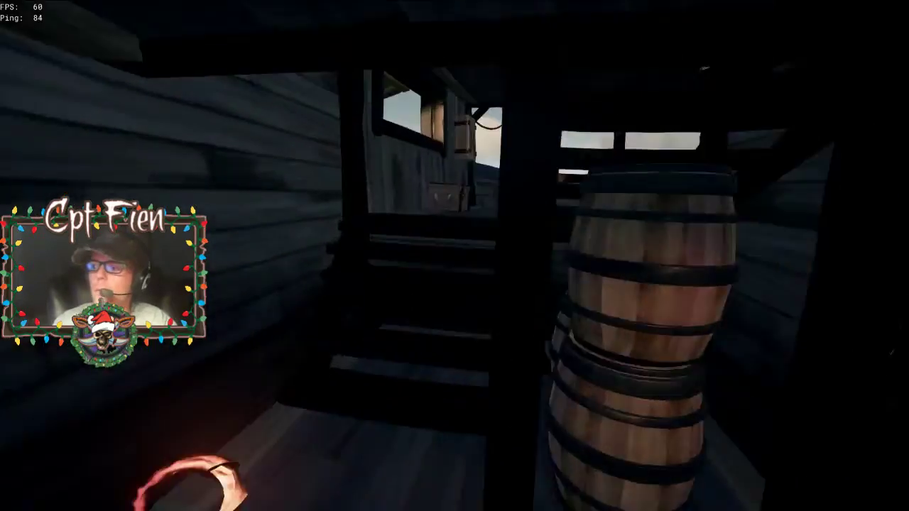
key(w)
key(f)
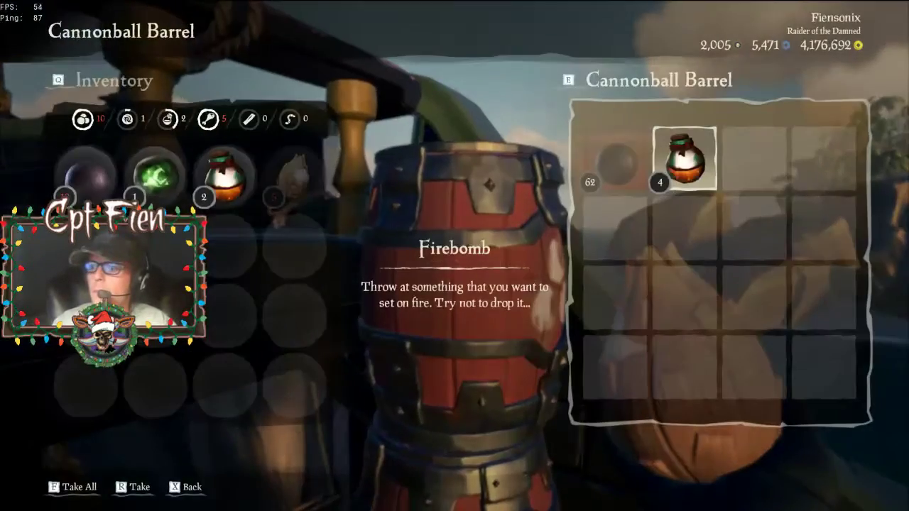
key(x)
Step: Walk into the cabin, browse the armoury weapons, and close the weapon swap
key(w)
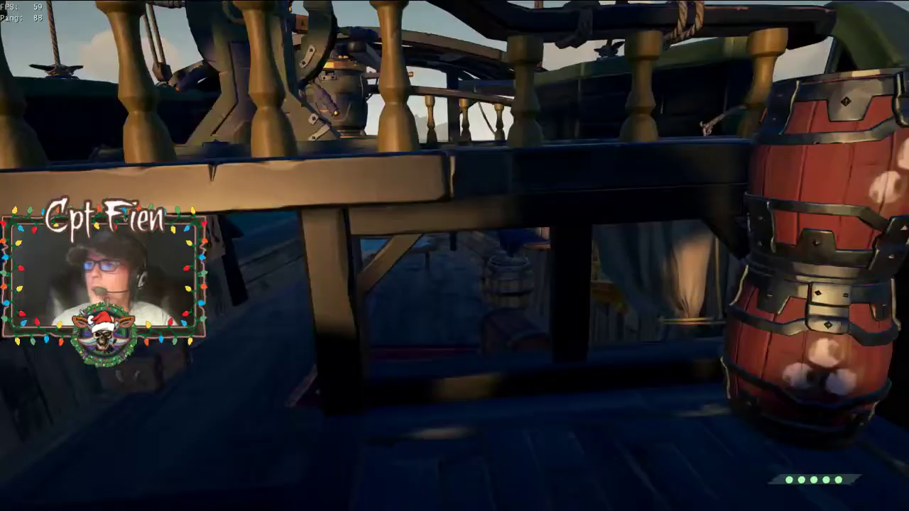
key(w)
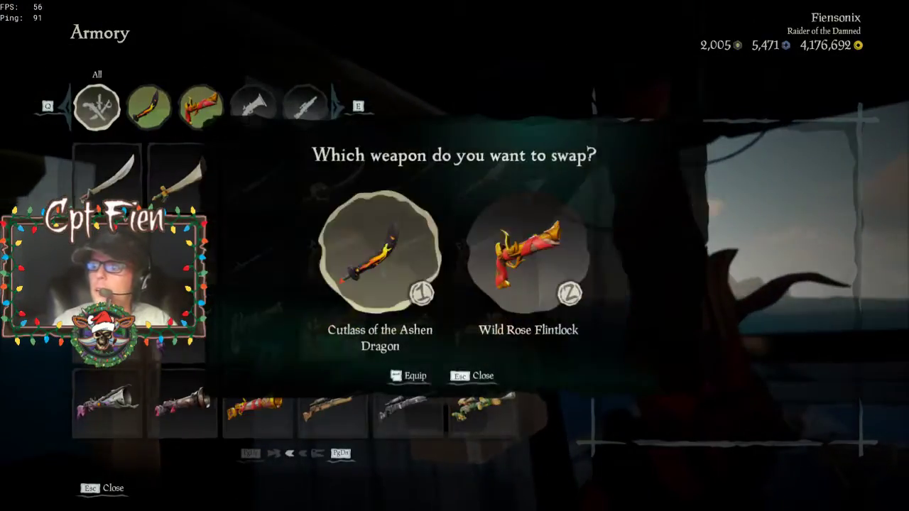
key(Escape)
Step: Run up to the upper deck and scan the palm-covered island through the spyglass
key(w)
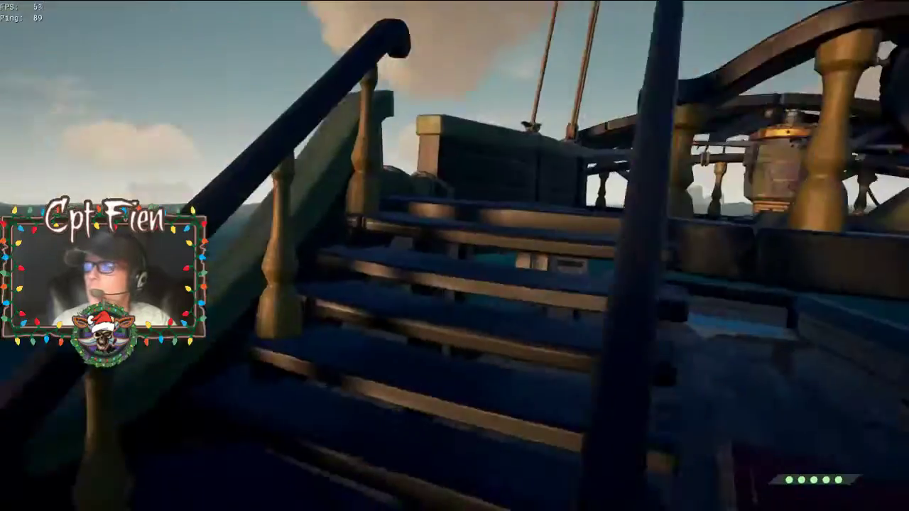
key(w)
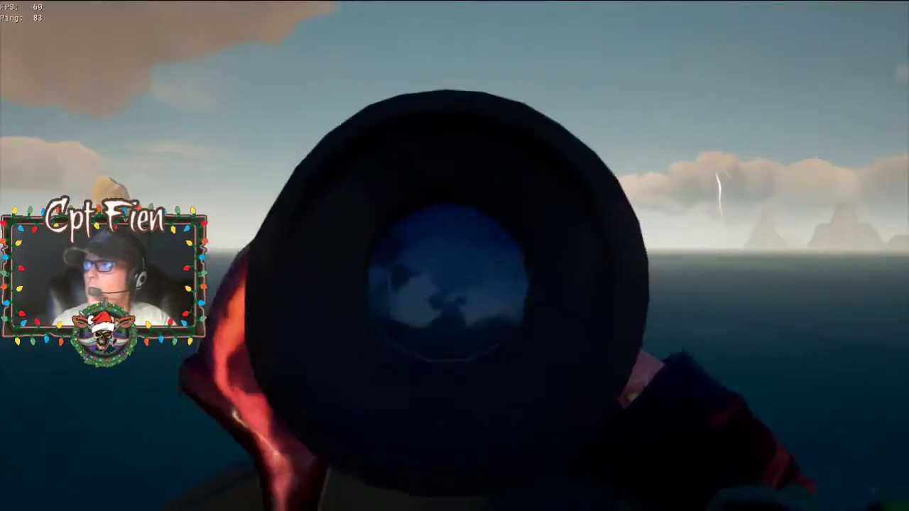
right_click(454, 256)
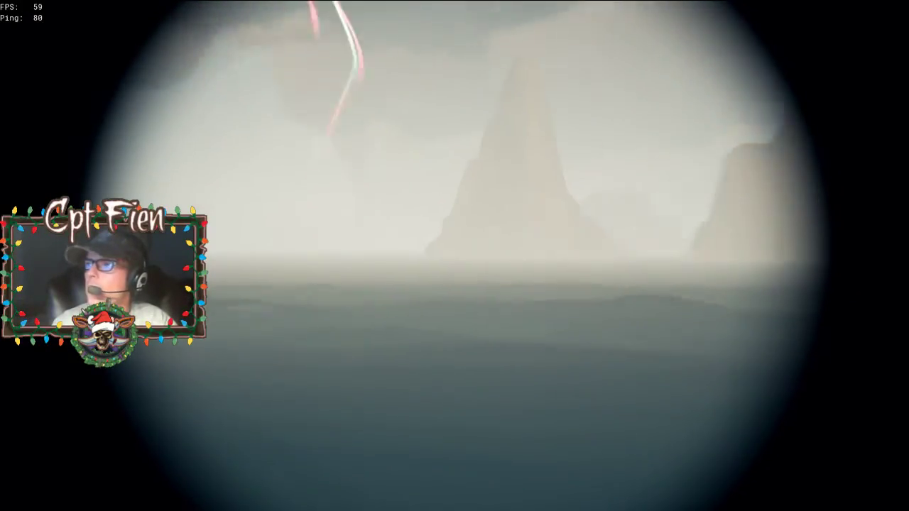
right_click(455, 256)
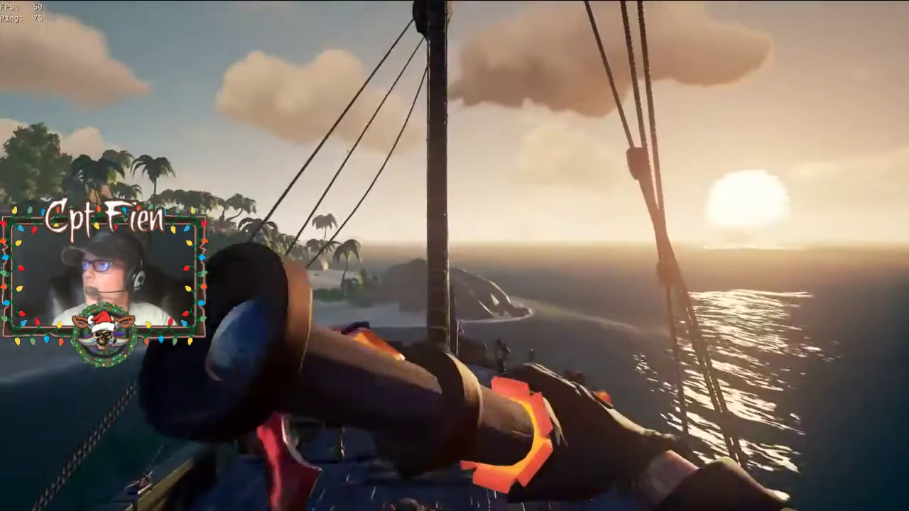
right_click(455, 256)
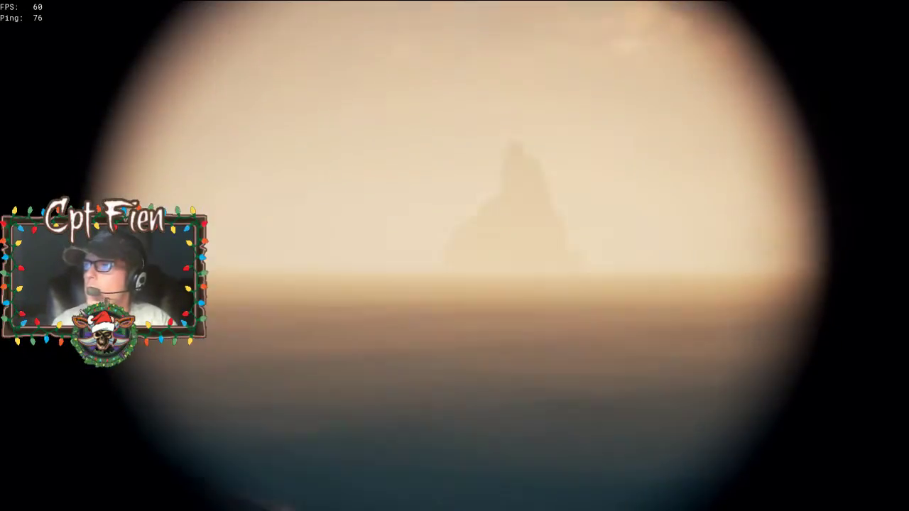
Step: Put away the spyglass, take the deck cannon, and climb inside it to be launched
right_click(455, 255)
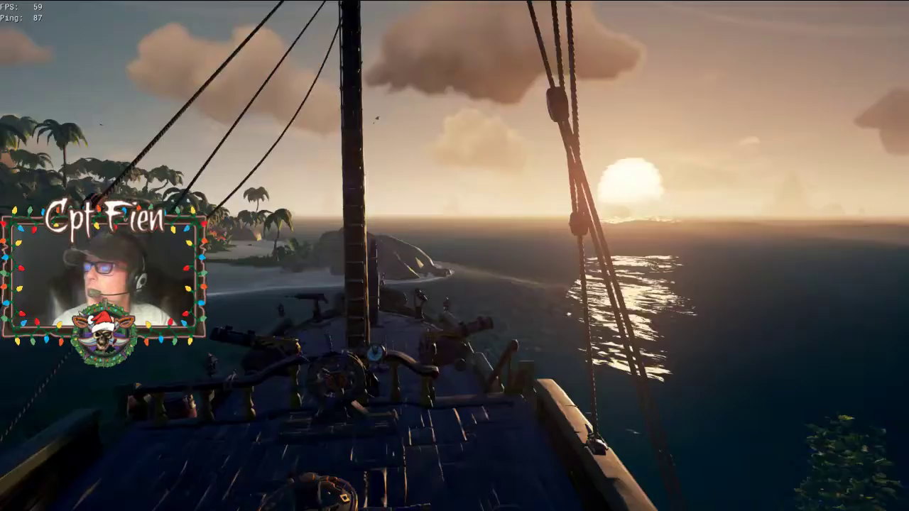
key(w)
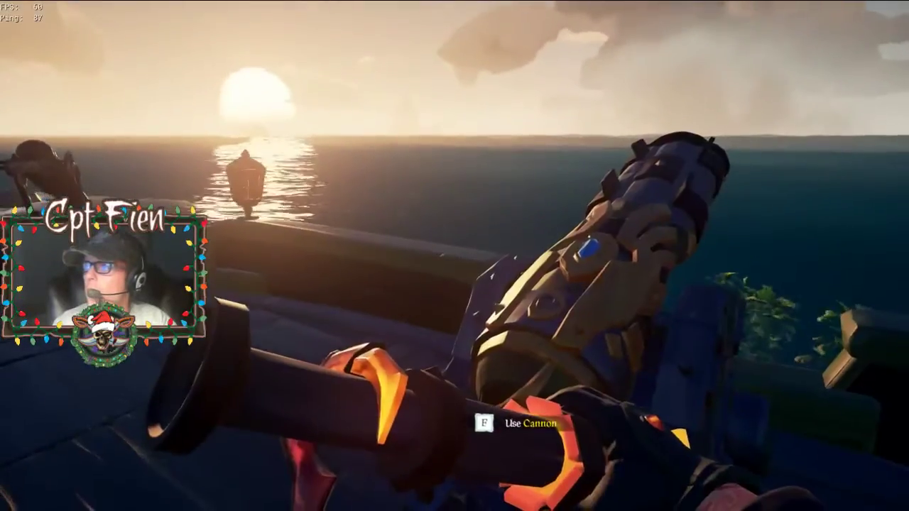
key(f)
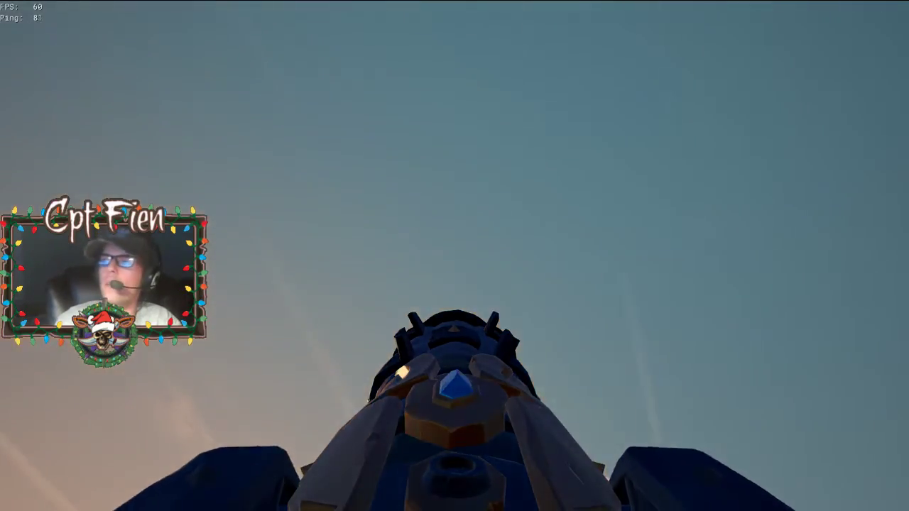
key(x)
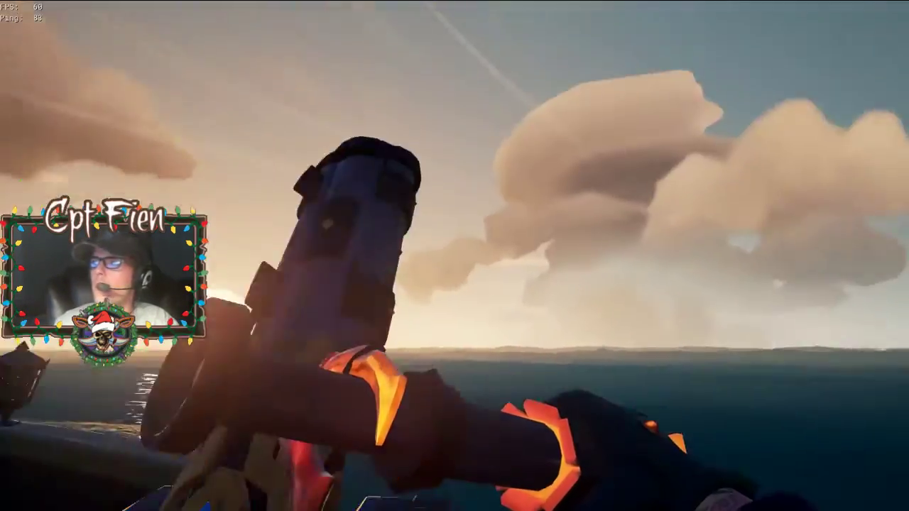
key(f)
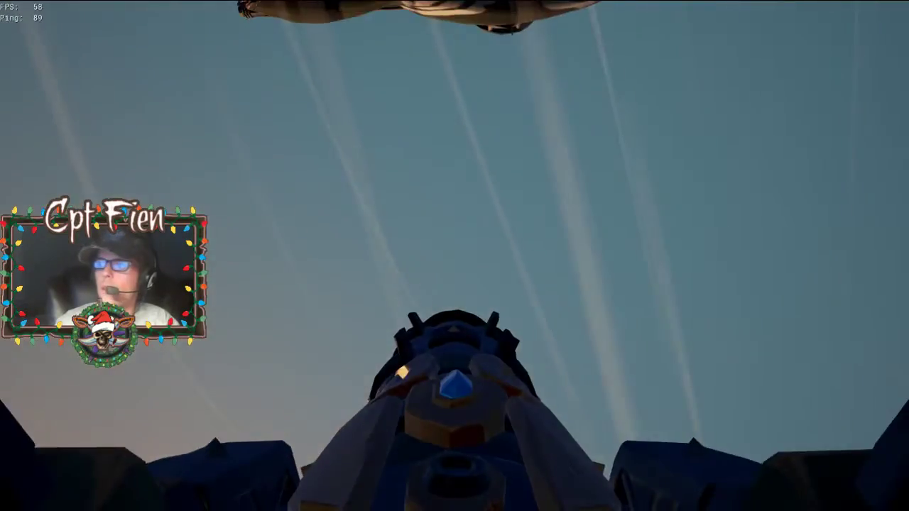
key(x)
key(r)
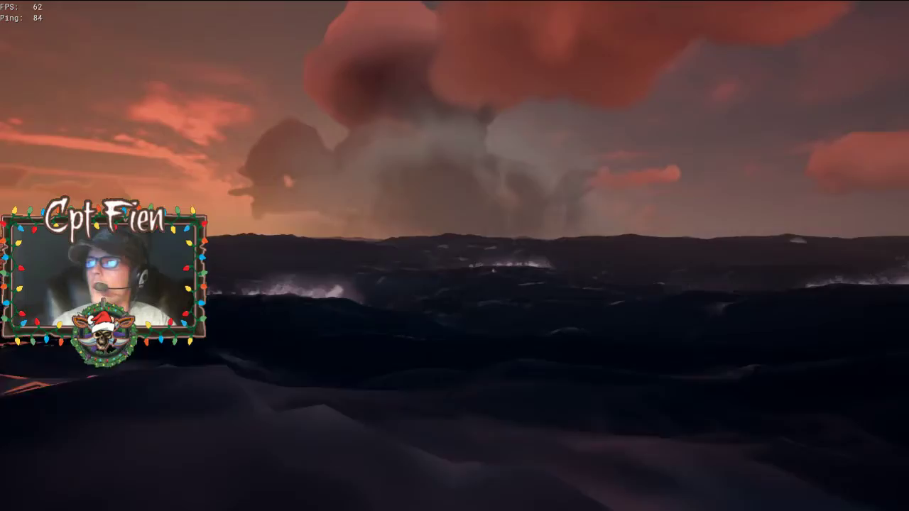
Step: Take out the quest parchment from the quick item wheel
key(e)
click(455, 114)
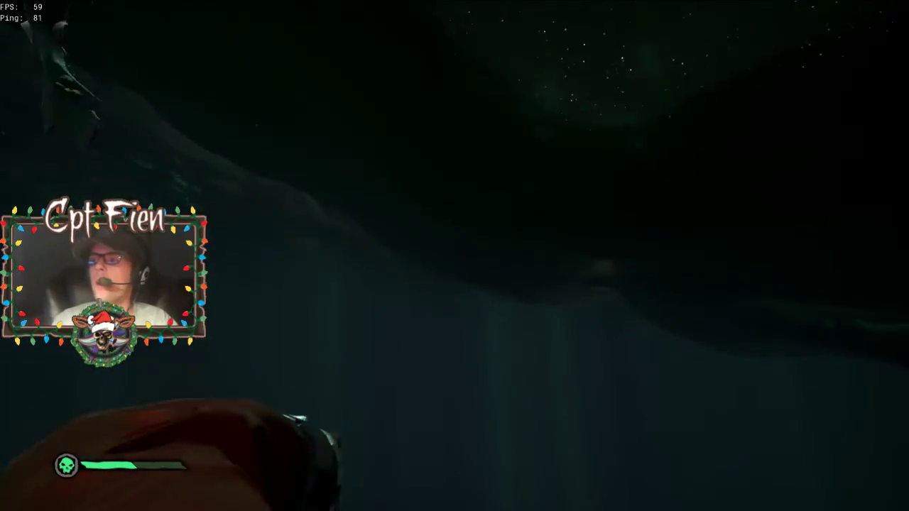
Step: Switch the held item to the map
key(q)
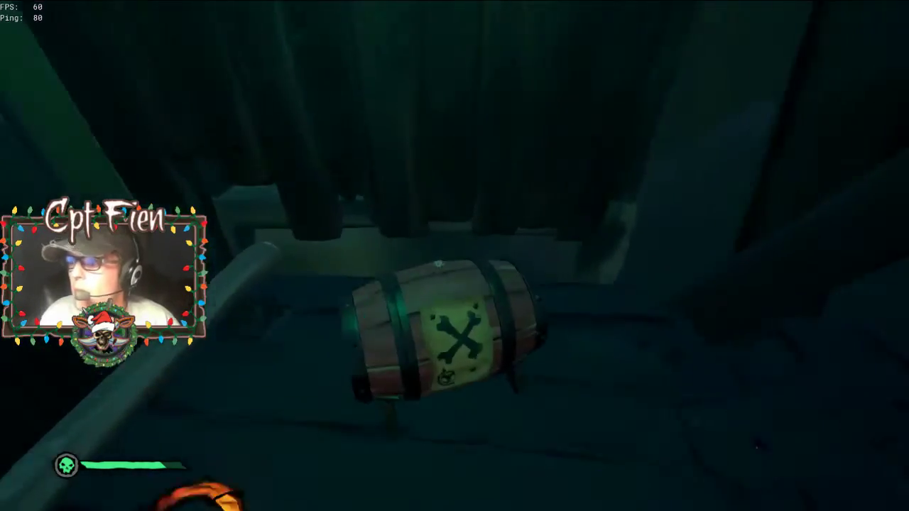
Step: Pick up the gunpowder keg, set it down below deck, and take food from the food barrel
key(f)
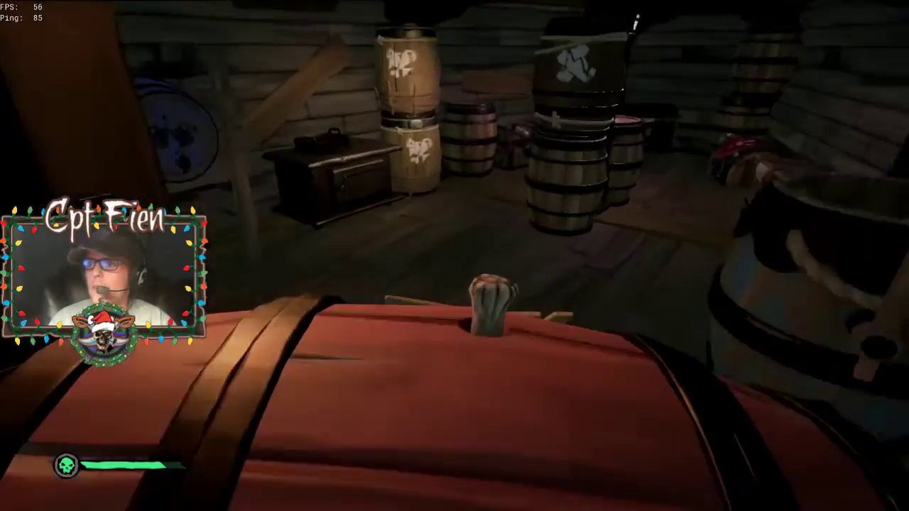
key(f)
key(x)
key(f)
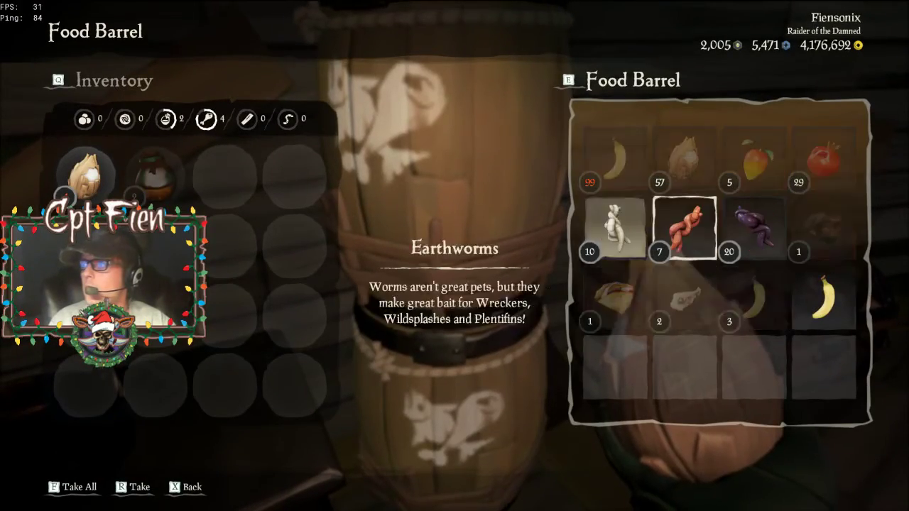
key(x)
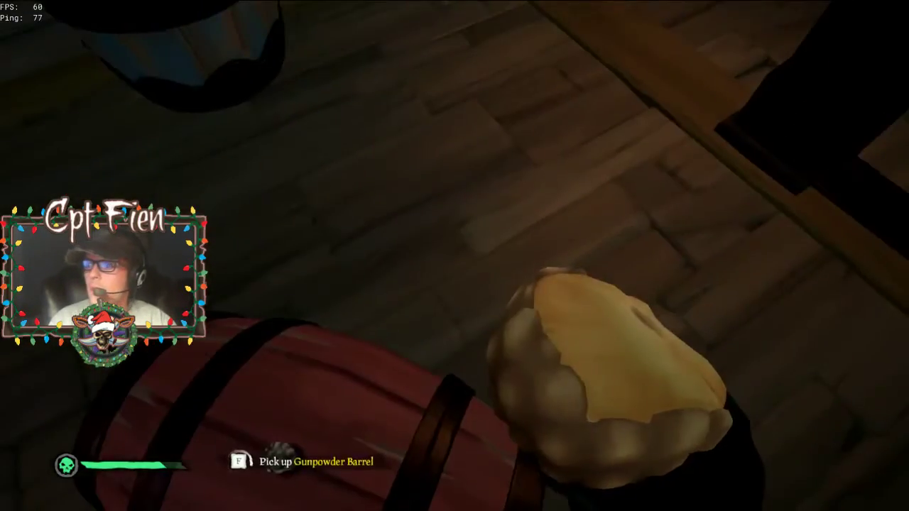